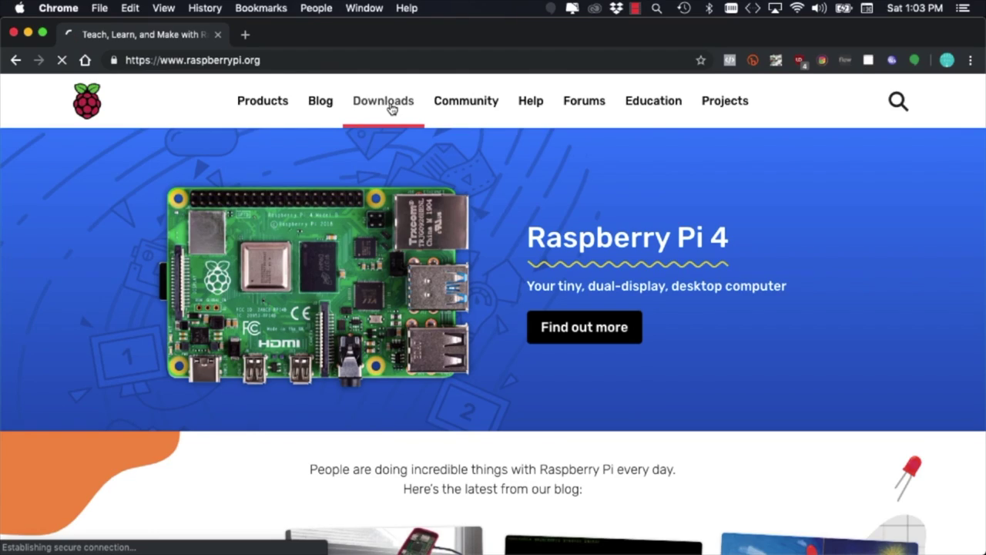
- Download the torrent for Raspbian Buster with desktop and recommended software from the Raspbian page and add it to Transmission
scroll(392, 108, down, 3)
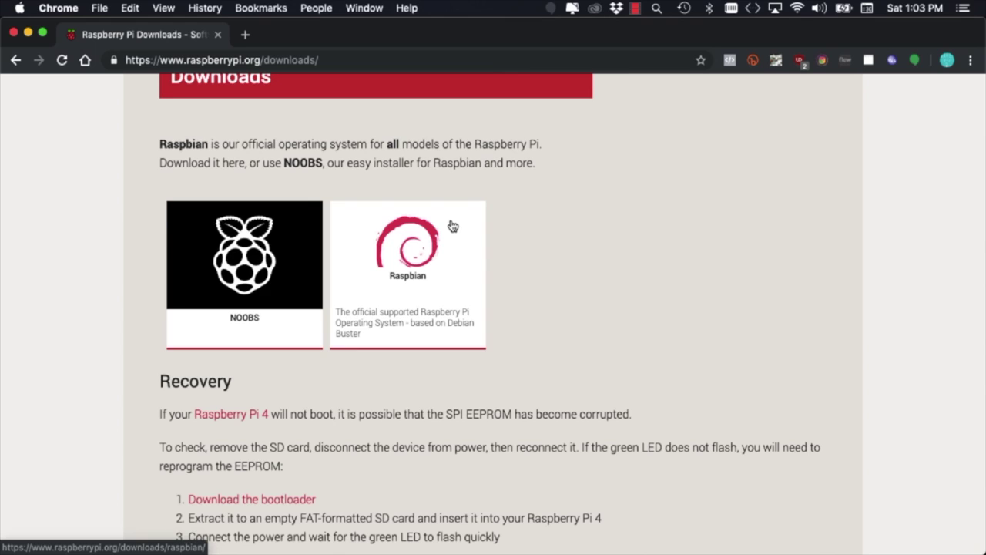
click(453, 226)
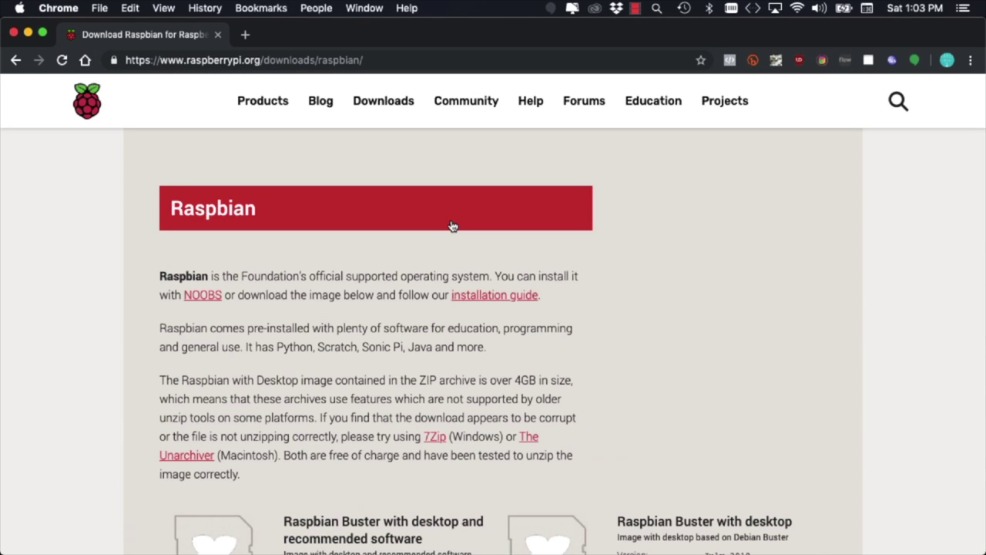
scroll(454, 216, down, 2)
scroll(455, 197, down, 5)
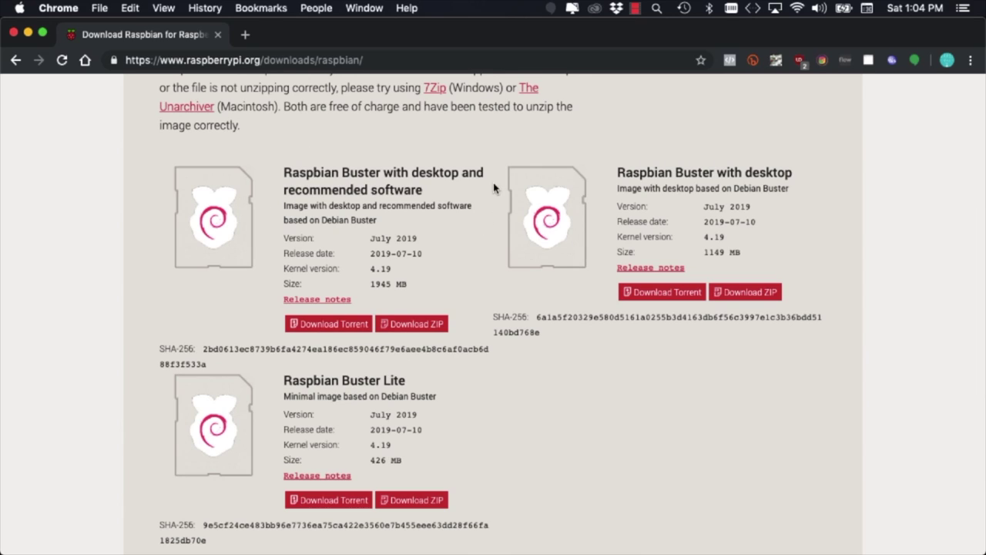
triple_click(361, 178)
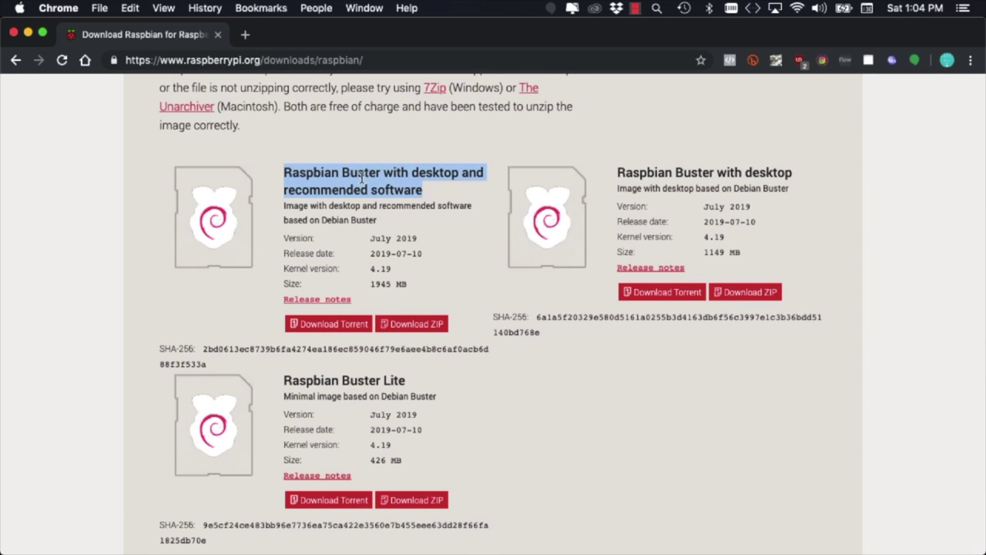
click(359, 325)
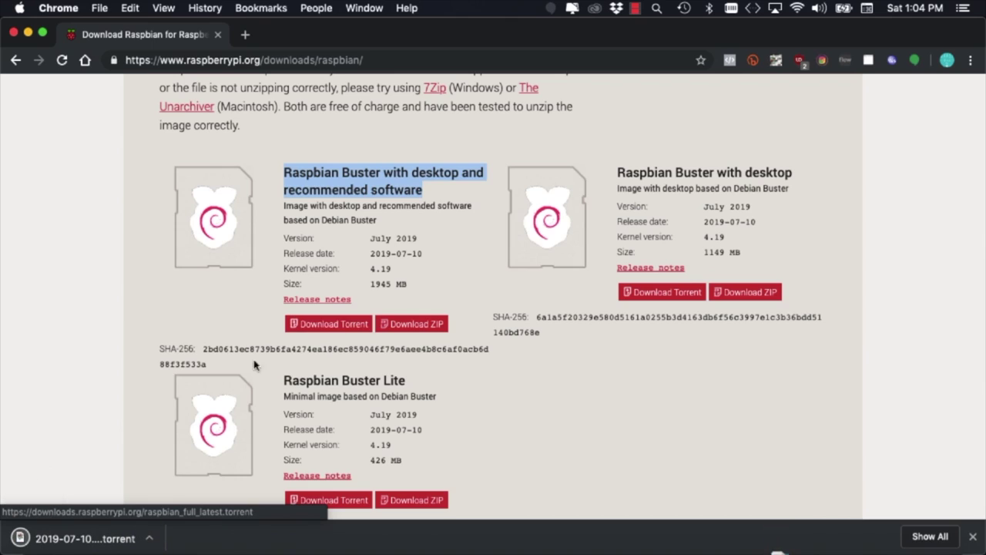
click(64, 539)
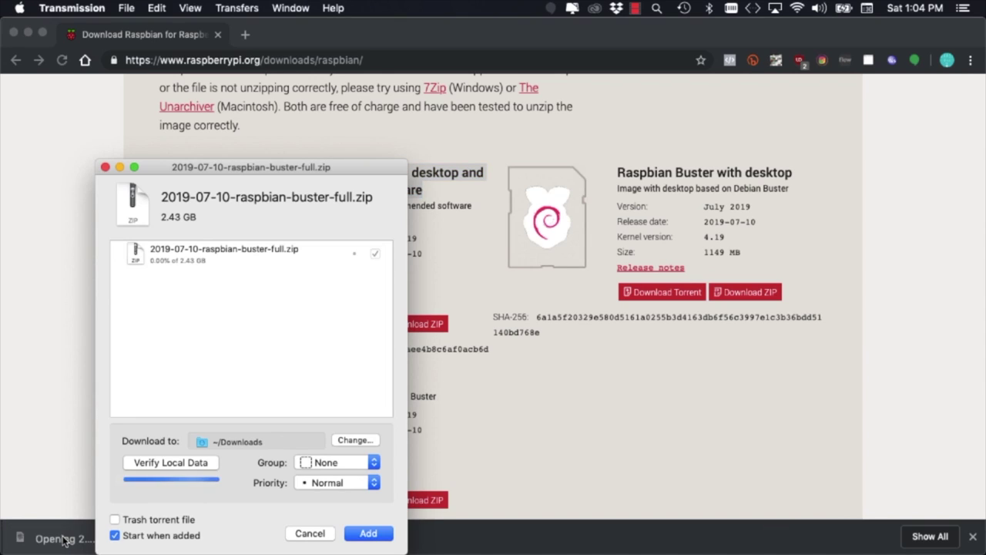
click(368, 533)
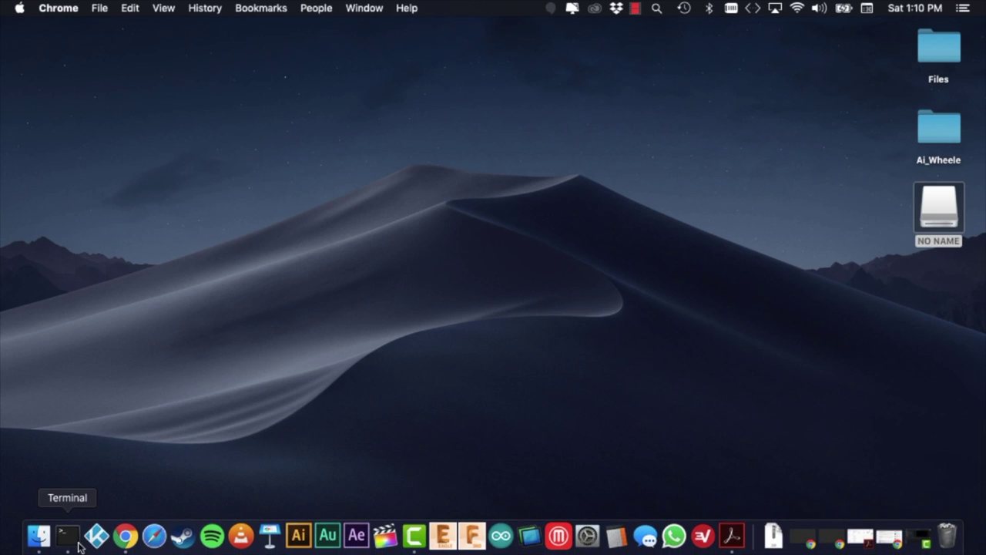
- Switch to Terminal, change into the Downloads directory and list its contents with ls
click(68, 539)
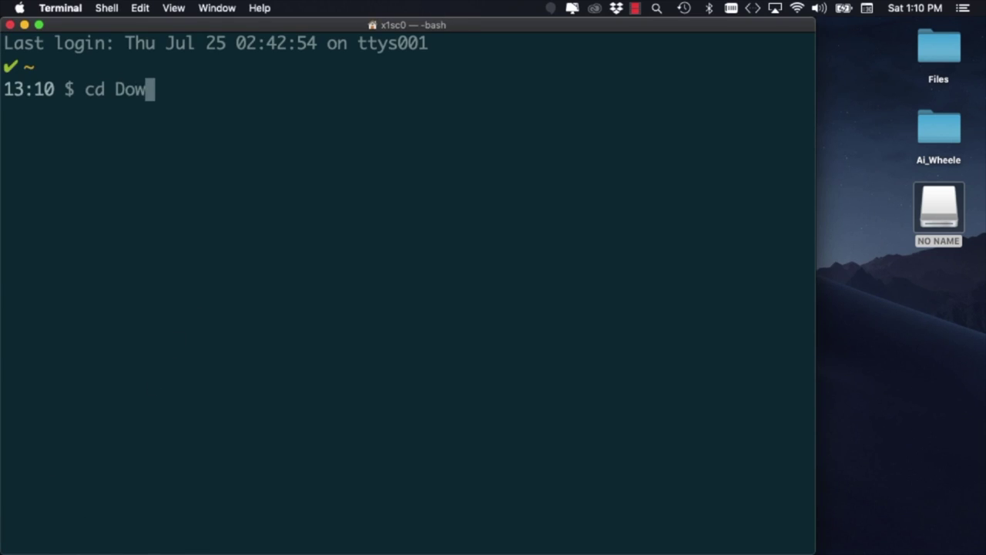
text(cd Downloads/)
key(Return)
text(ls)
key(Return)
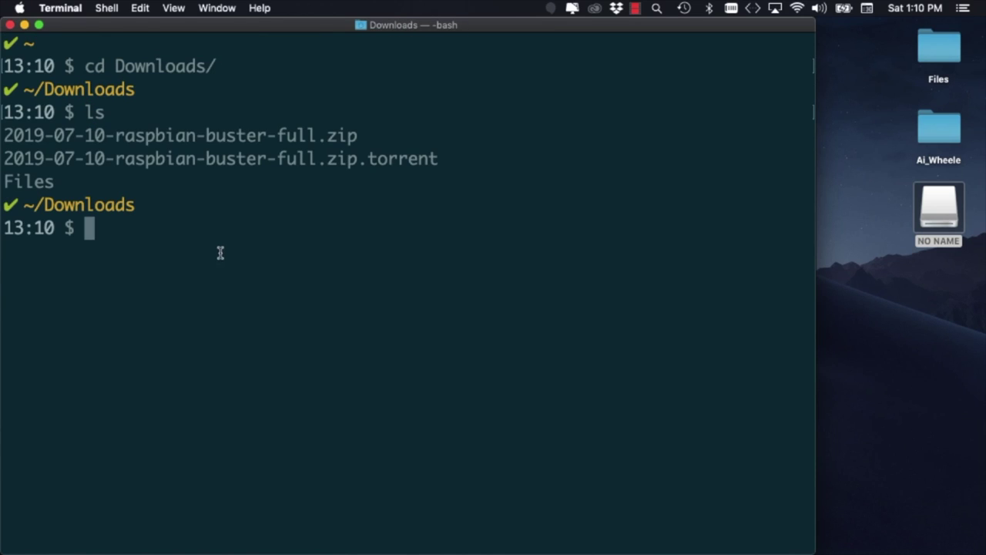
- Extract the downloaded archive 2019-07-10-raspbian-buster-full.zip with unzip
triple_click(301, 135)
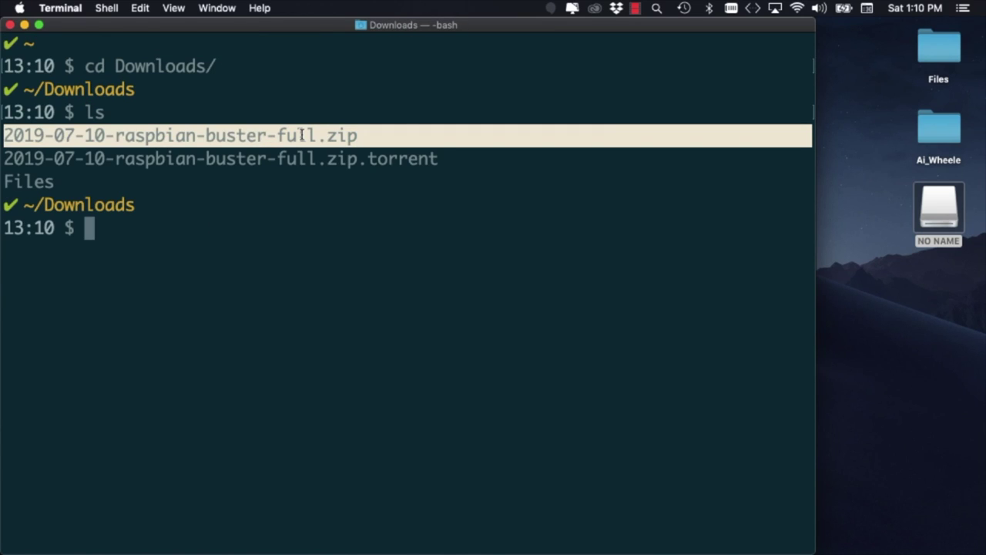
text(unzip 20)
key(Tab)
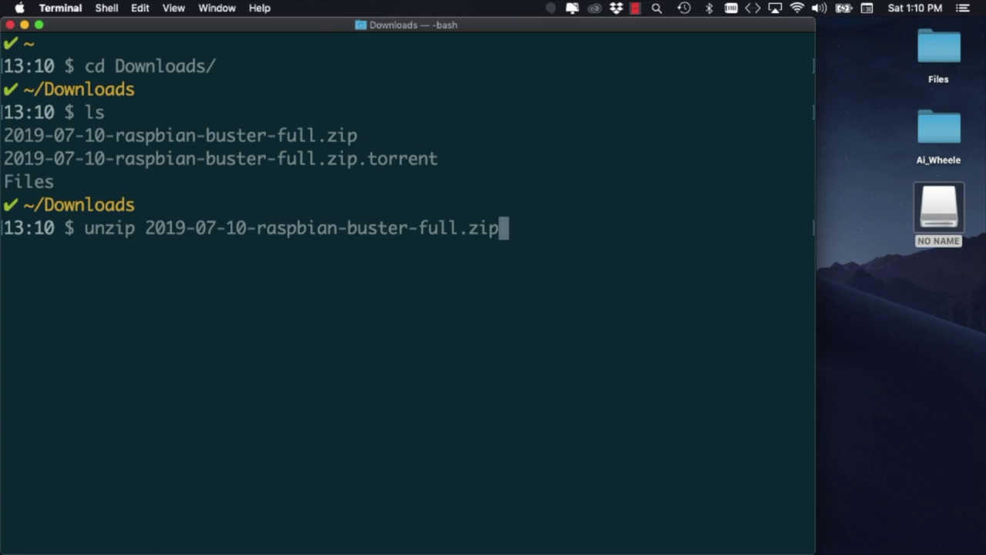
- Clear the terminal, list the attached drives with diskutil list and mark the external disk2 entry
text(clear)
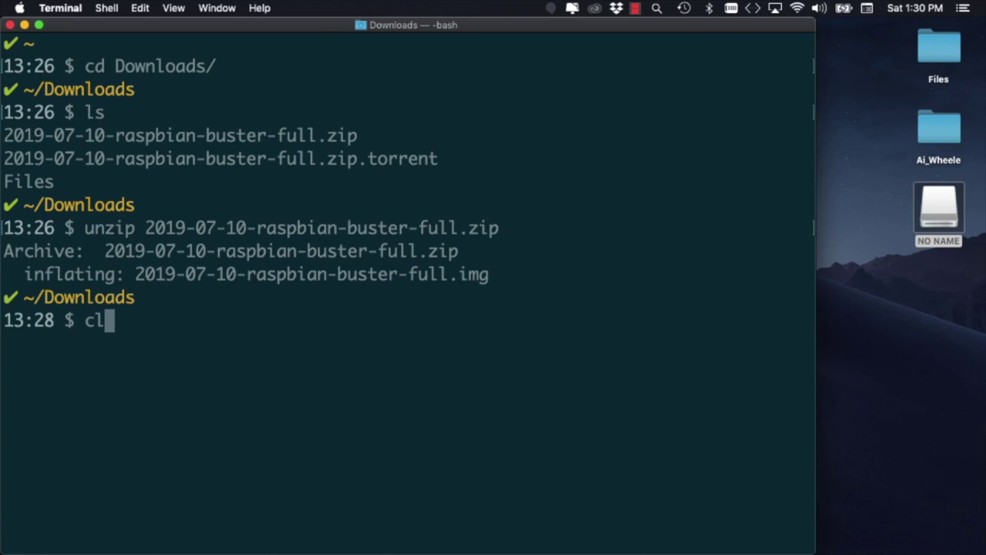
key(Return)
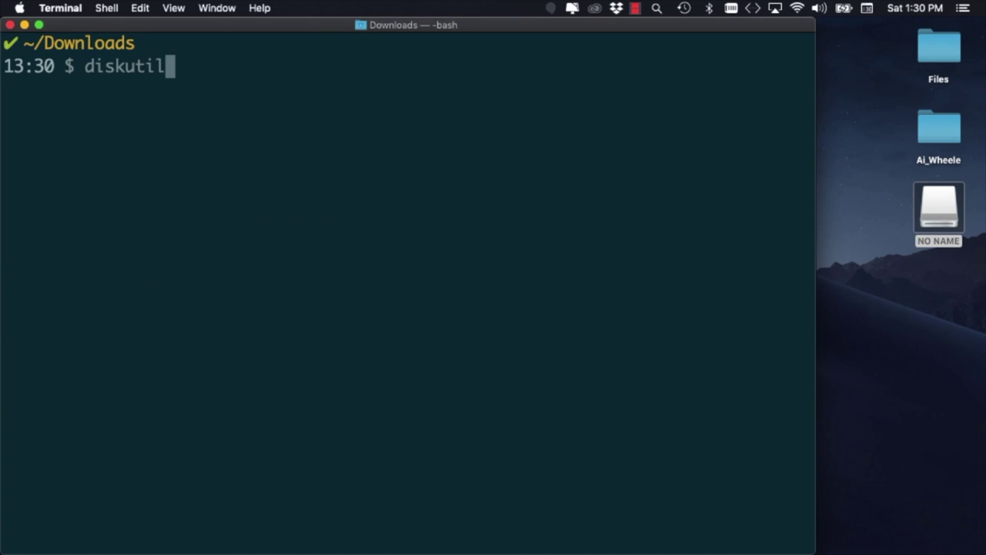
text(diskutil list)
key(Return)
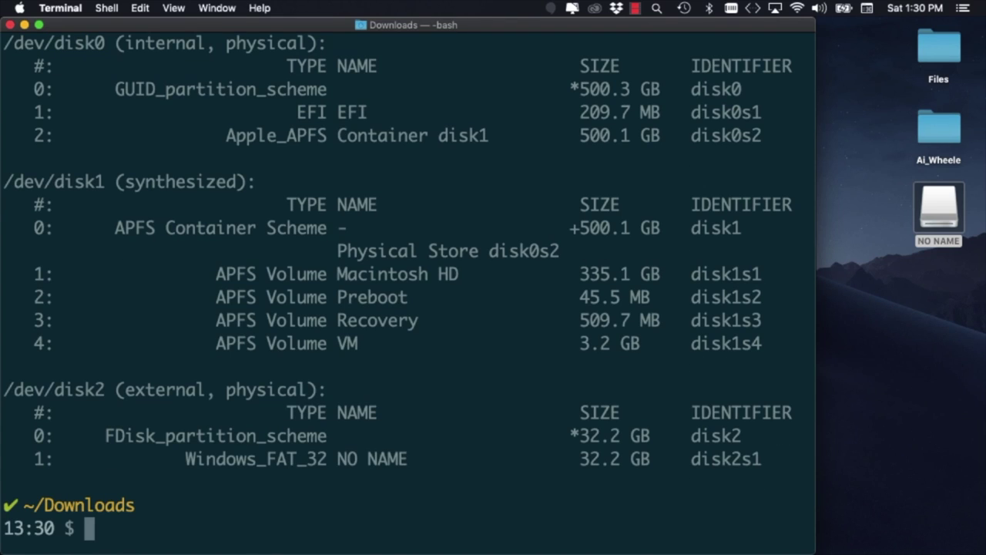
drag(761, 460, 65, 387)
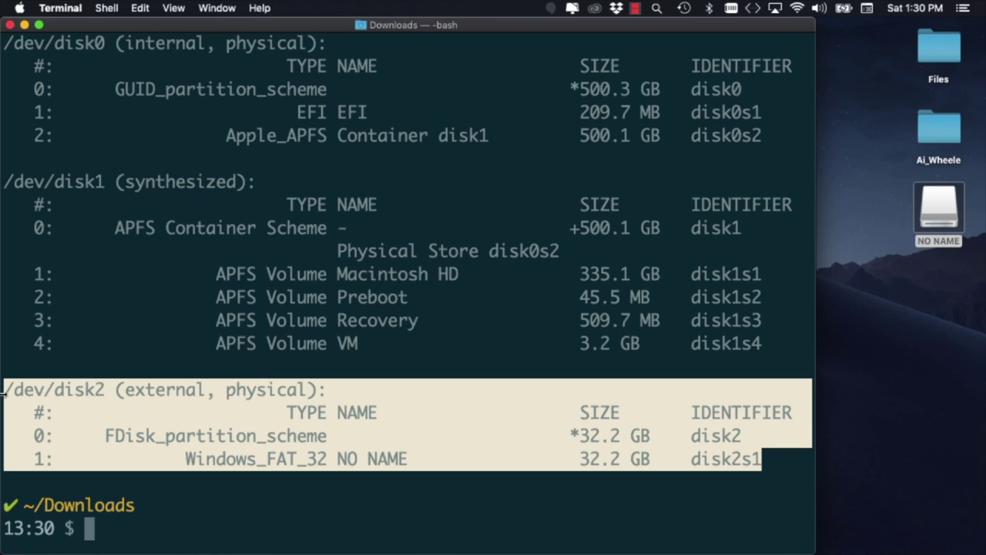
double_click(71, 390)
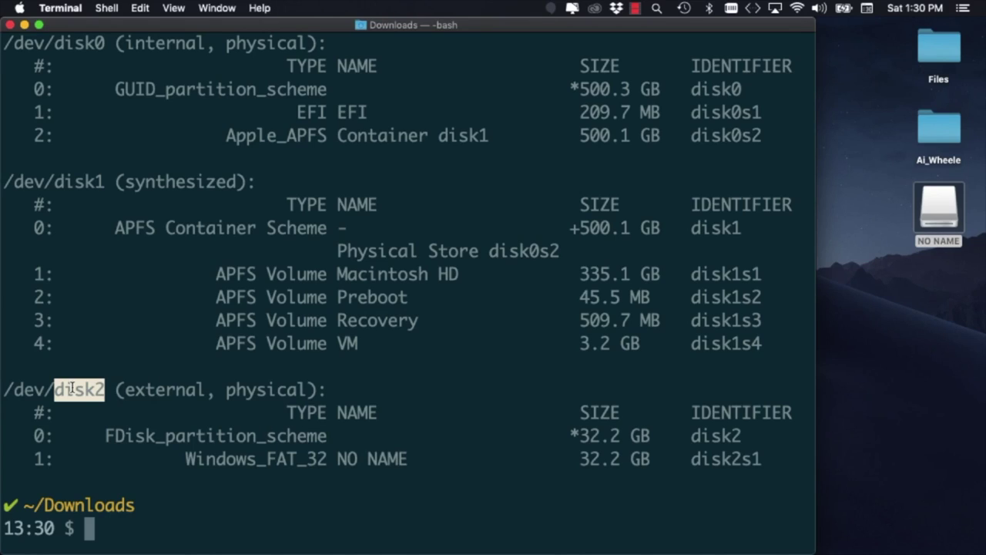
- Unmount the external SD card with sudo diskutil unmountDisk /dev/disk2
click(105, 503)
text(sudo)
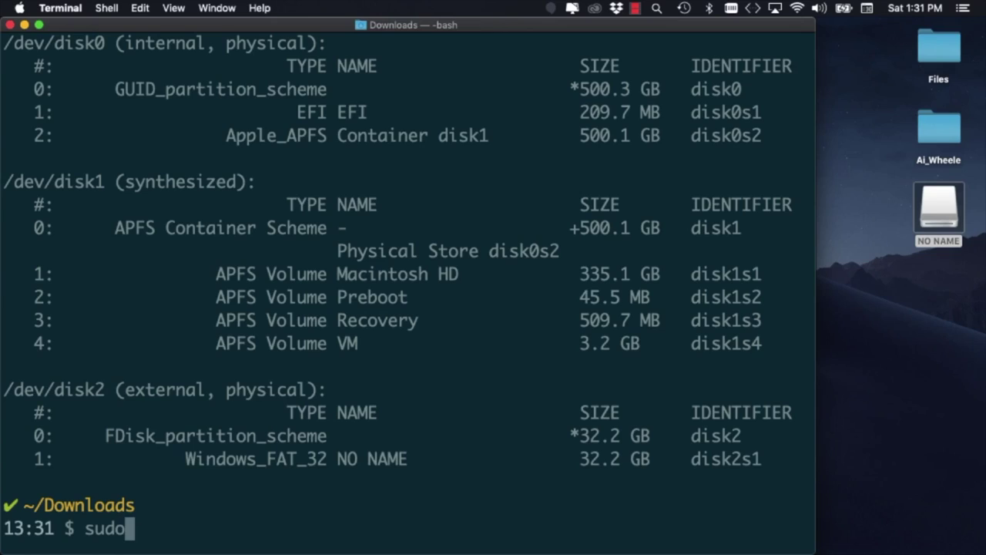
text( diskutil)
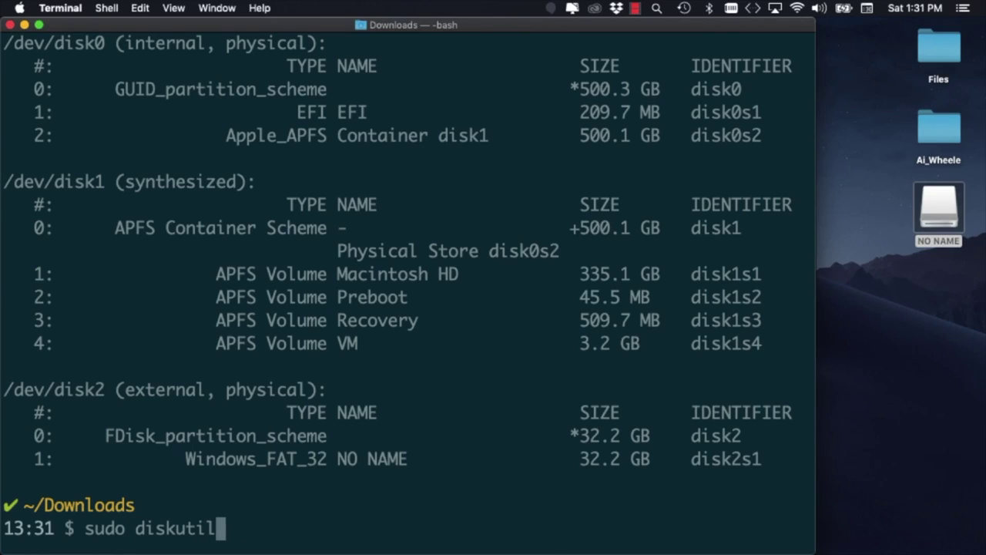
text( unmountDi)
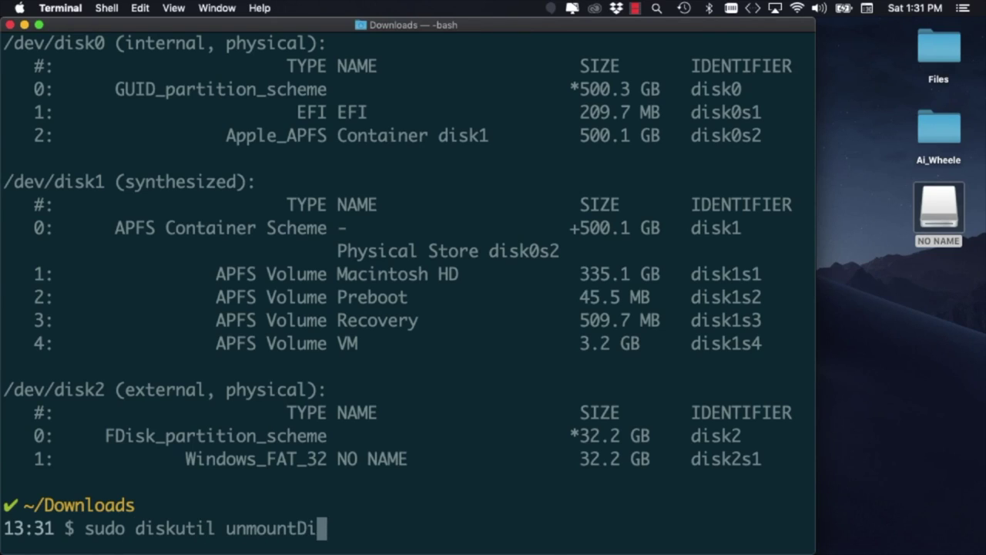
text(sk /de)
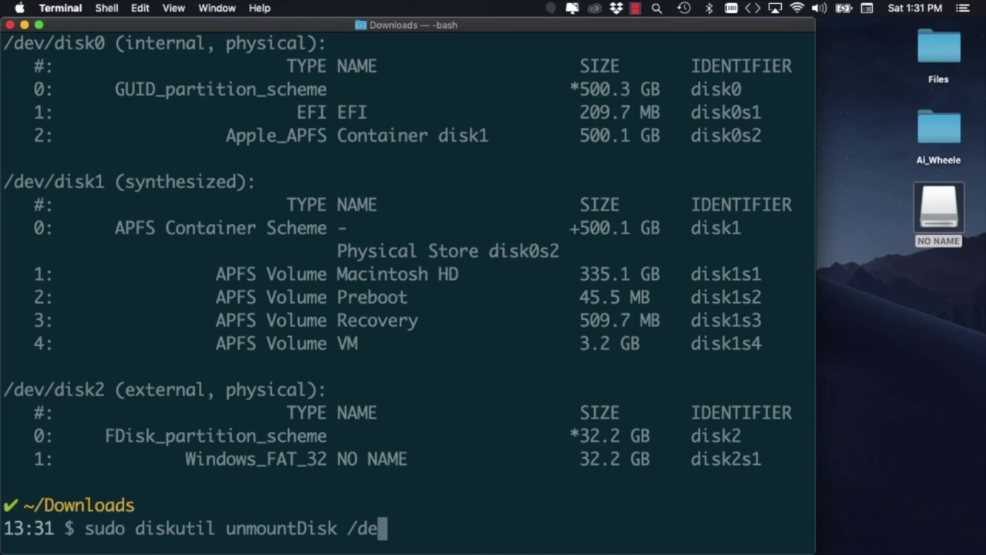
text(v/disk2)
key(Return)
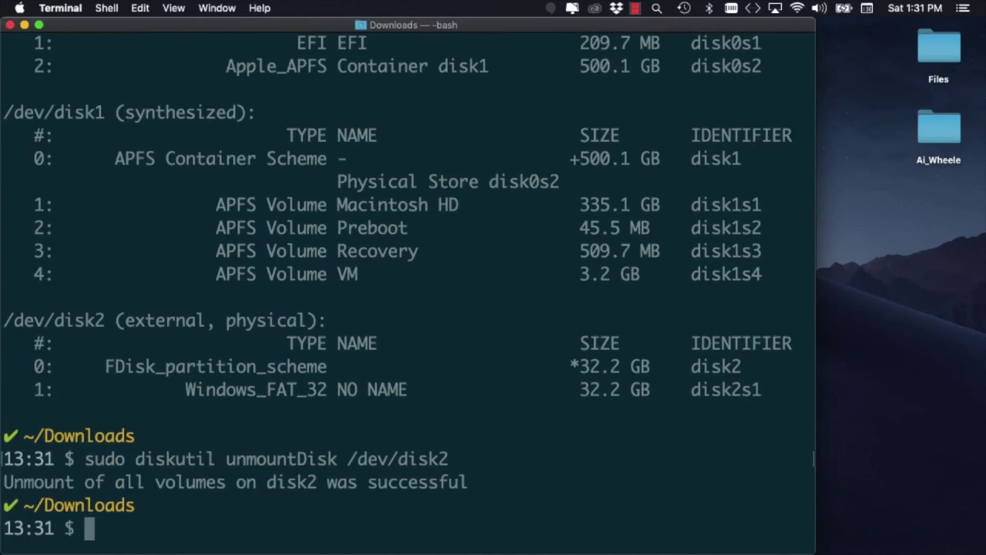
- Write the Raspbian image to the SD card with sudo dd if=2019-07-10-raspbian-buster-full.img of=/dev/disk2 bs=1m
text(sudo dd )
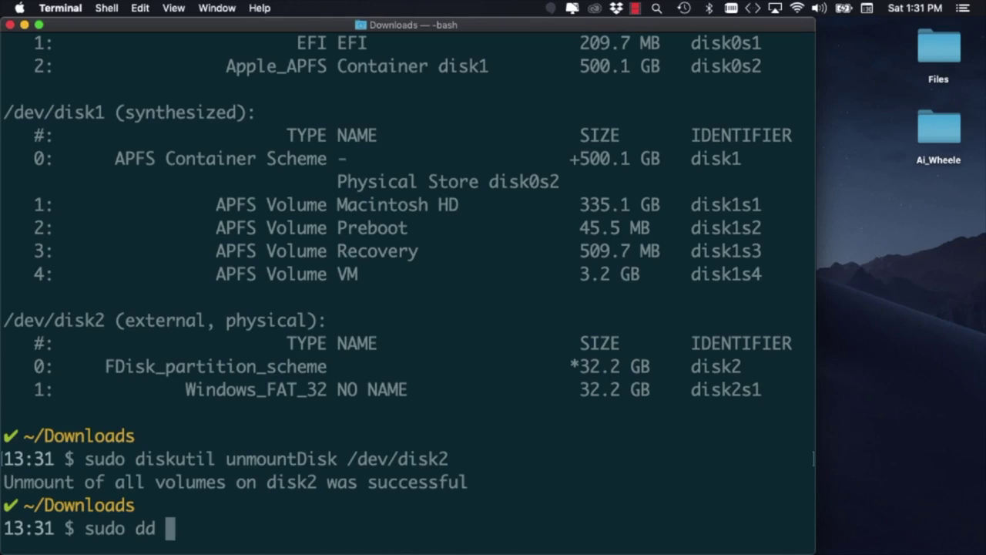
text(if=2)
key(Tab)
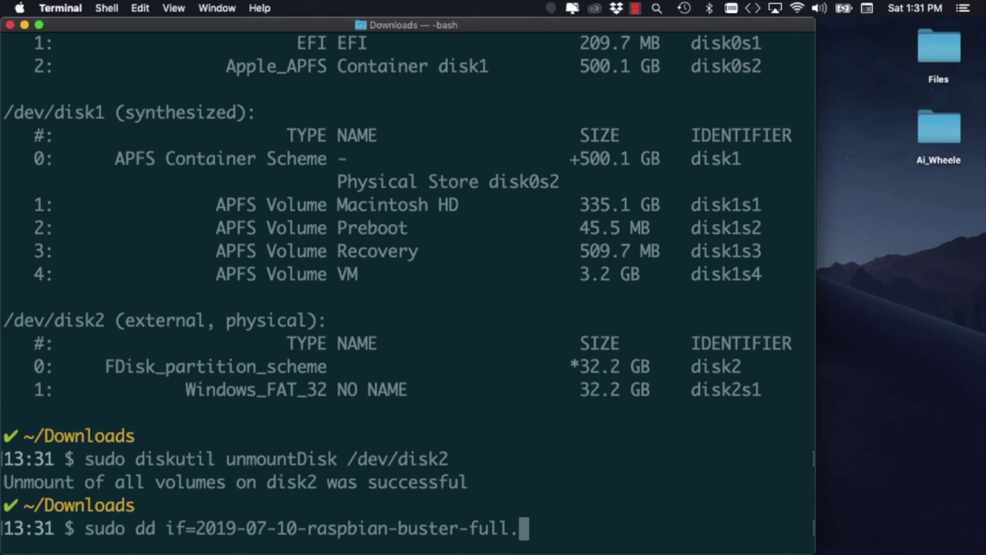
text(i)
key(Tab)
text(of)
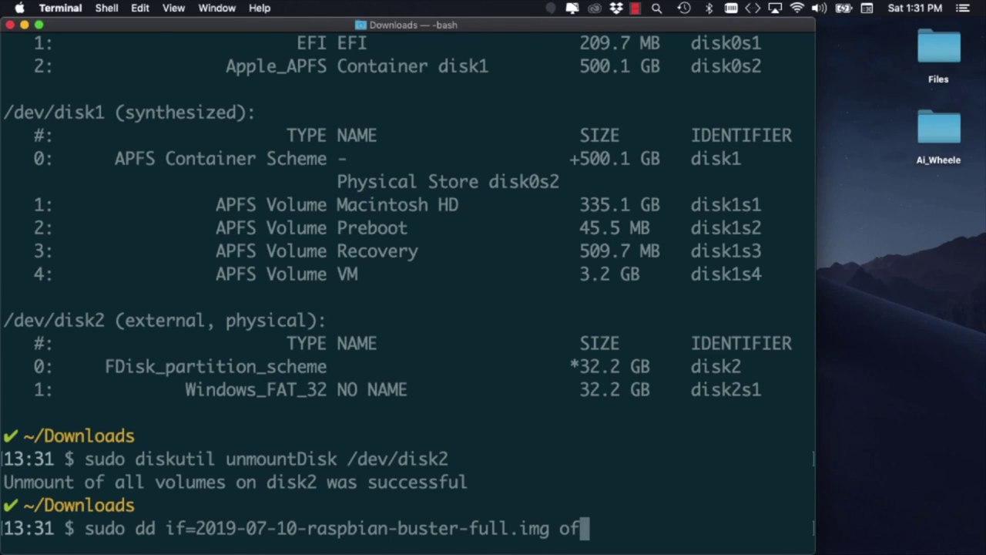
text(=/de)
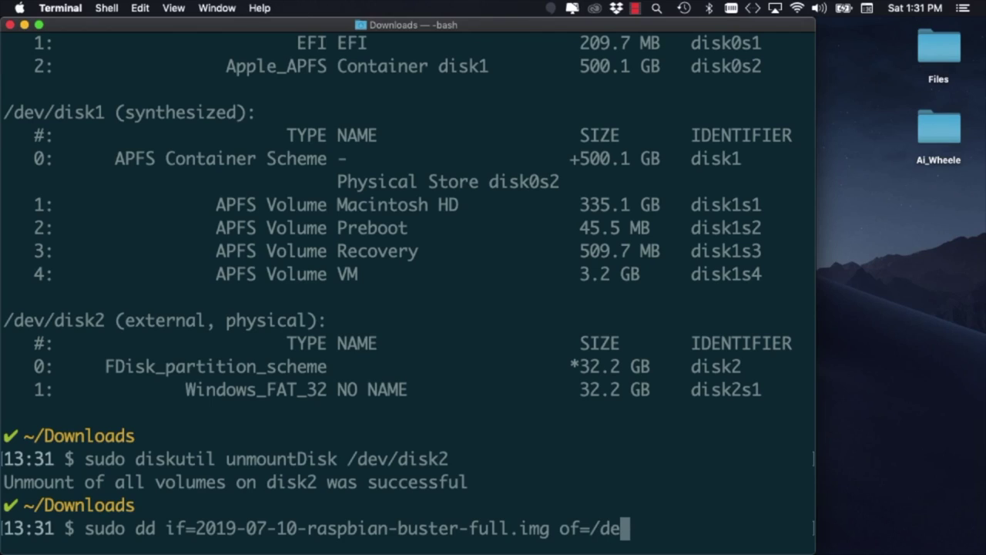
text(v/disk2)
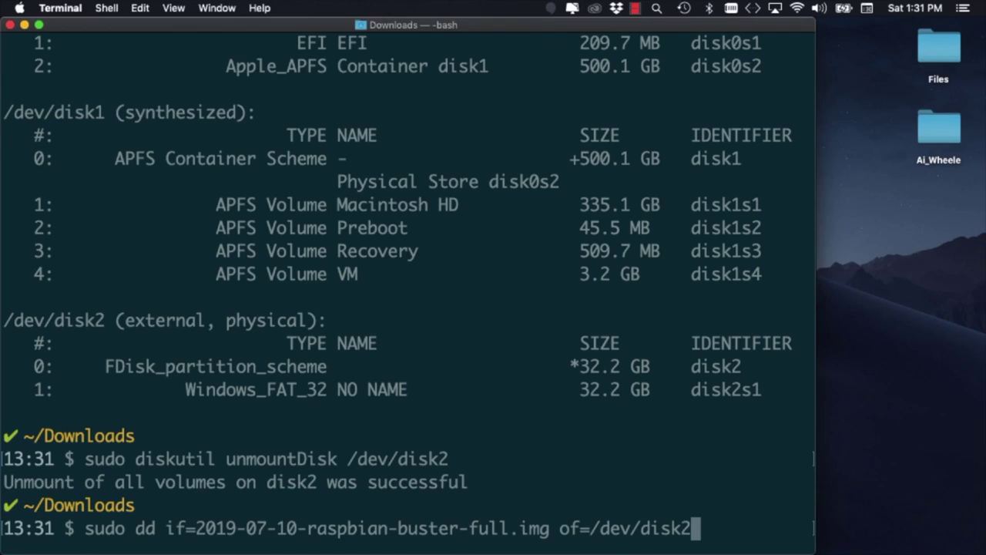
text( bs=1m)
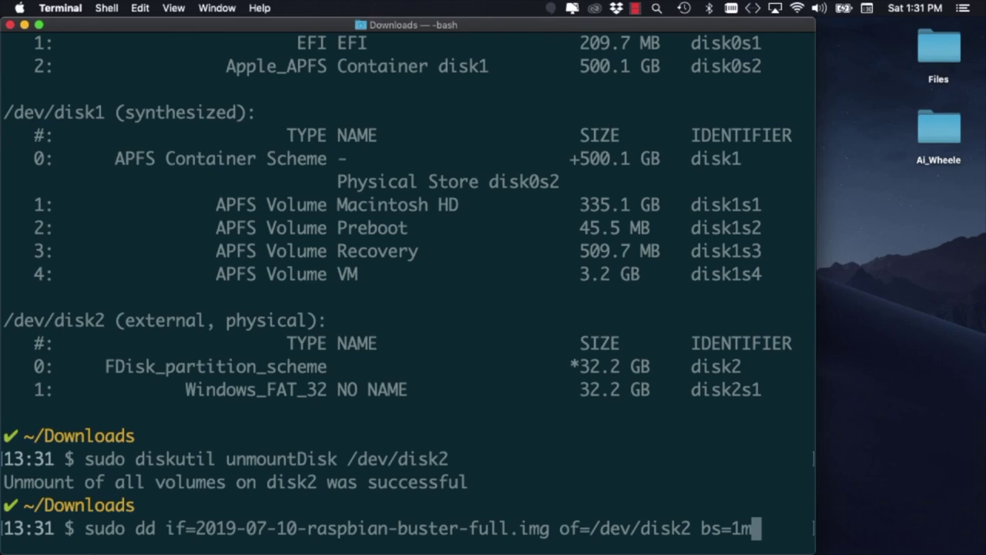
key(Return)
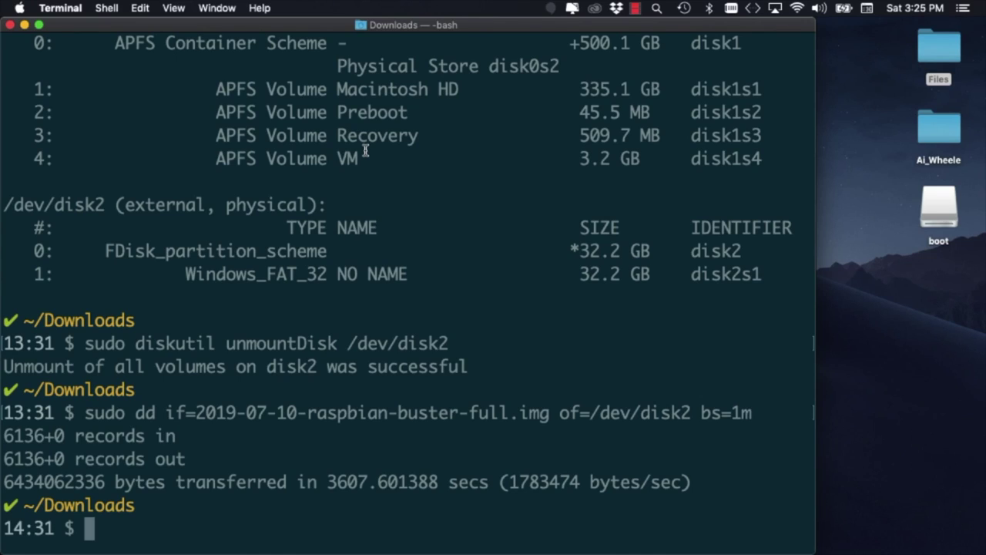
- Eject the written SD card with sudo diskutil eject /dev/rdisk2
text(sudo d)
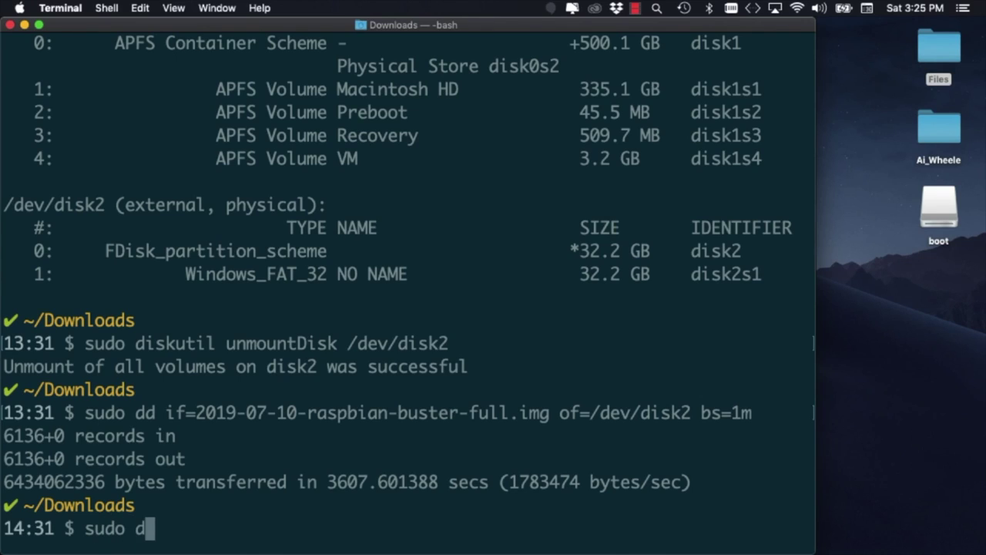
text(iskutil ej)
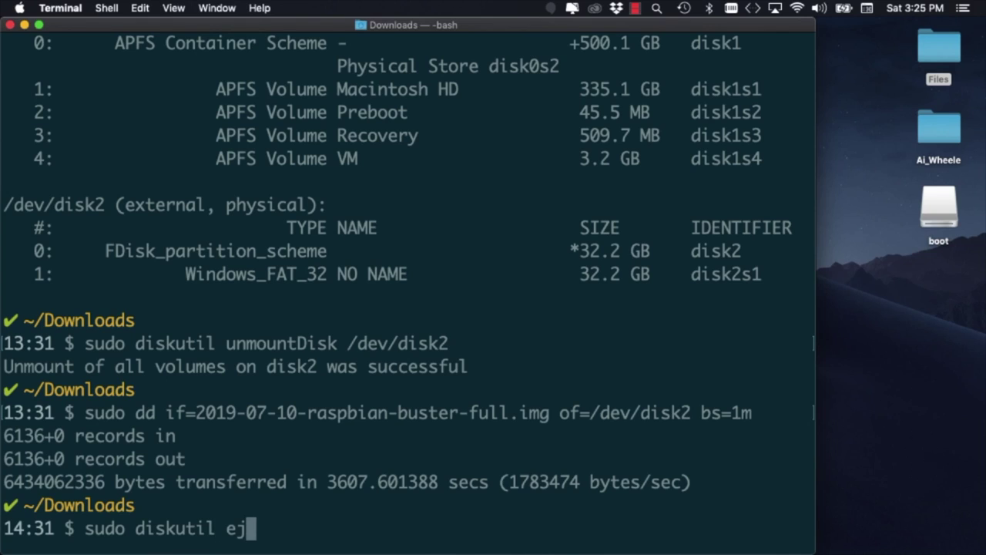
text(ect /dev/rdisk)
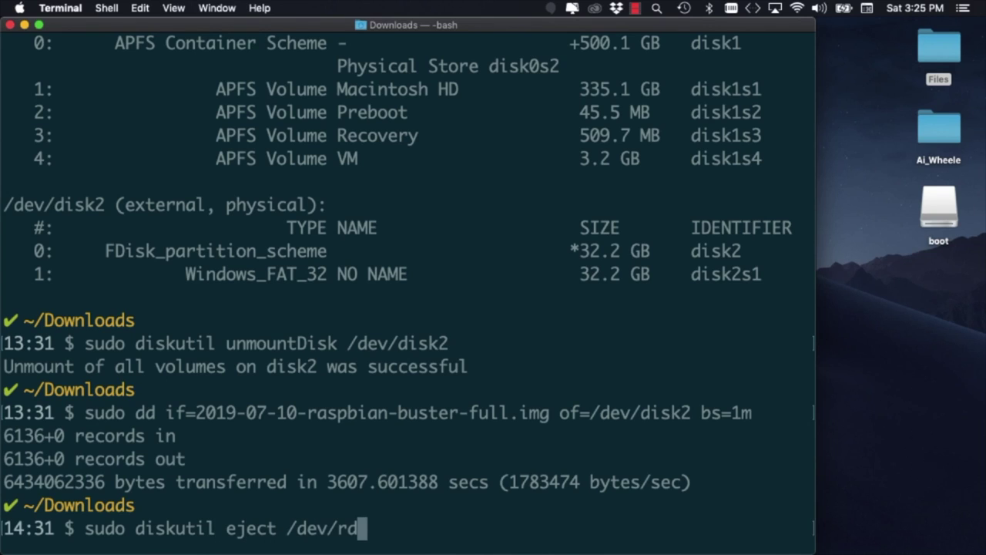
text(2)
key(Return)
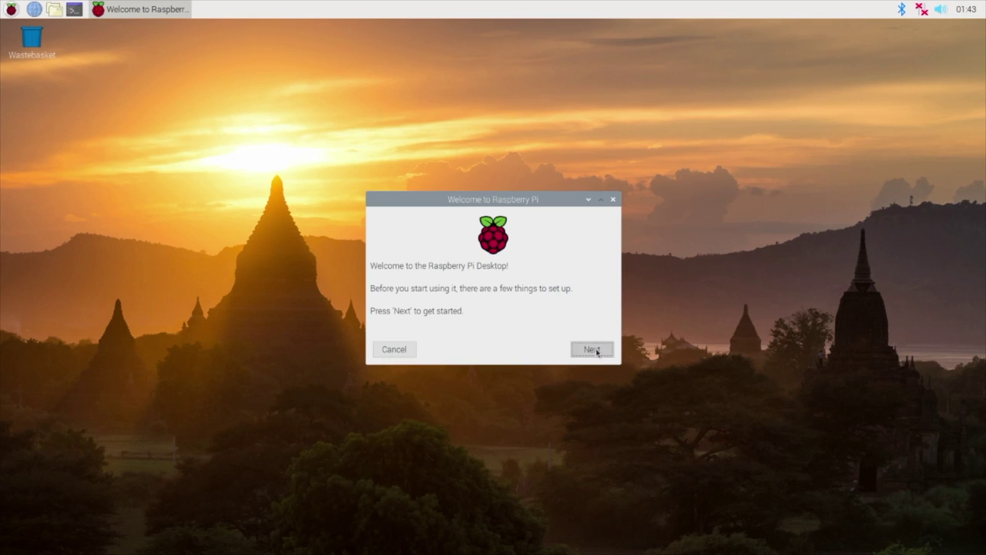
- Set the country to United States and timezone to Los Angeles with English language and US keyboard, and leave the default password unchanged
click(598, 352)
click(484, 267)
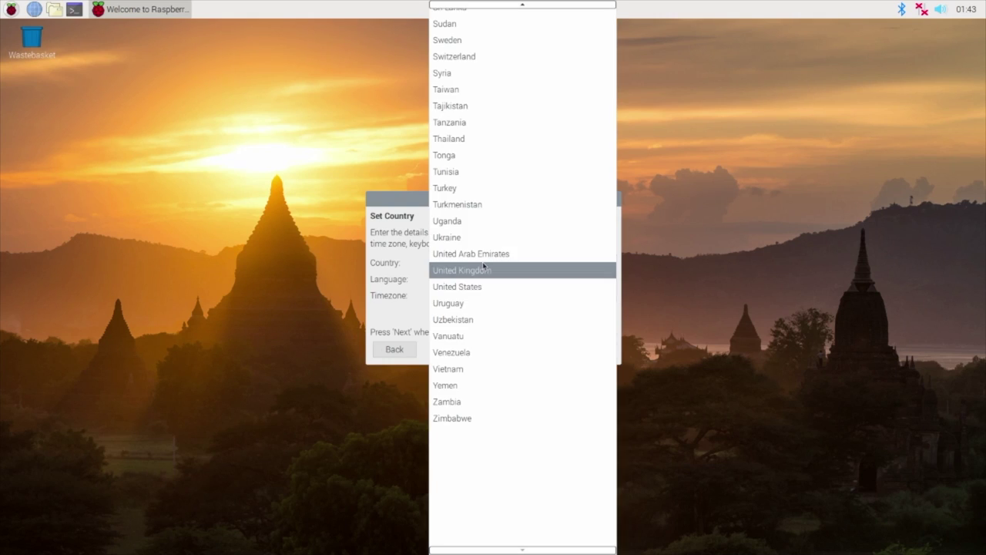
click(480, 286)
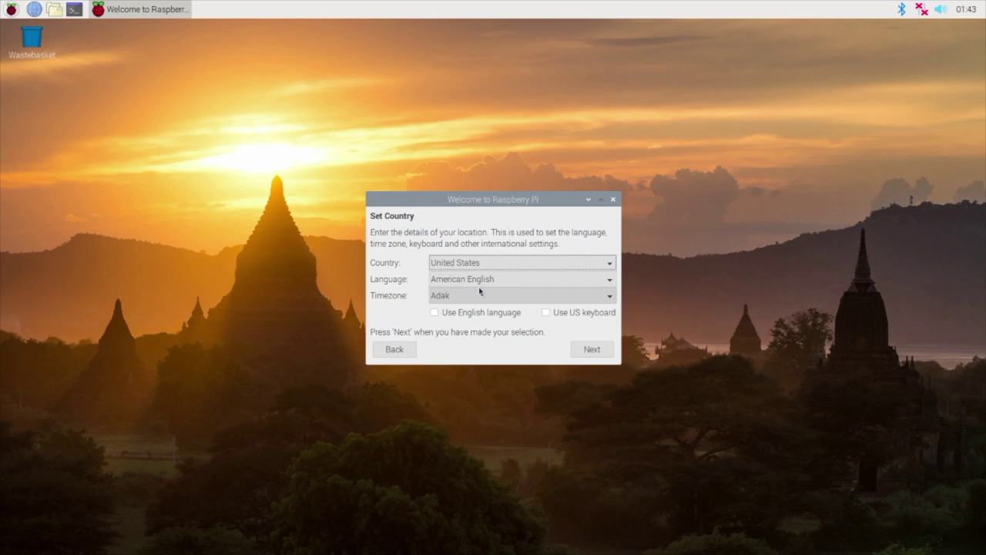
click(479, 295)
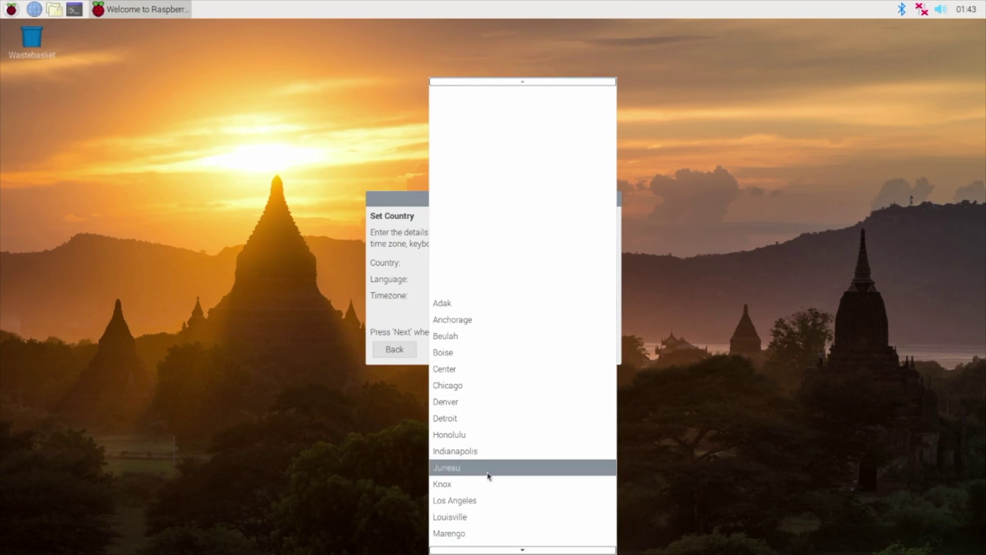
click(487, 500)
click(545, 313)
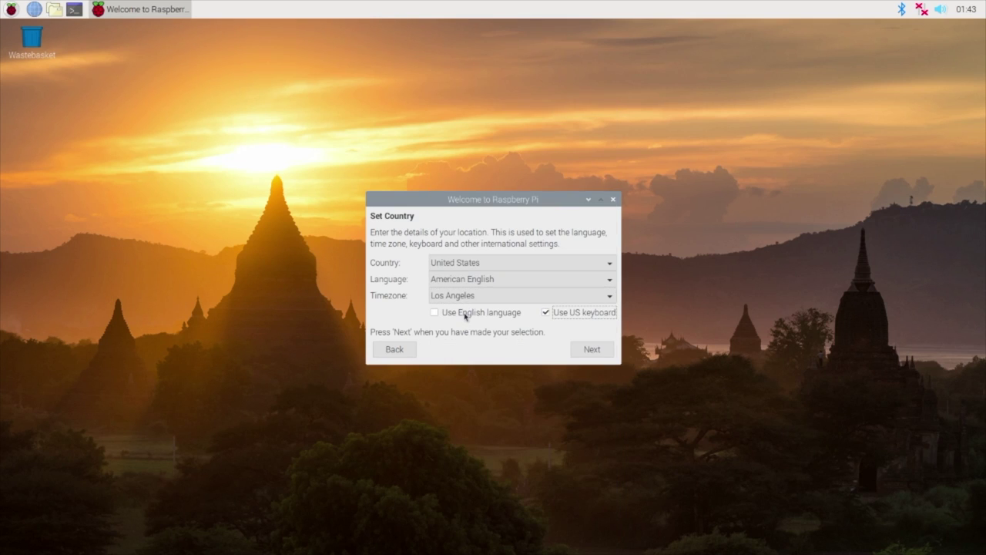
click(466, 315)
click(594, 351)
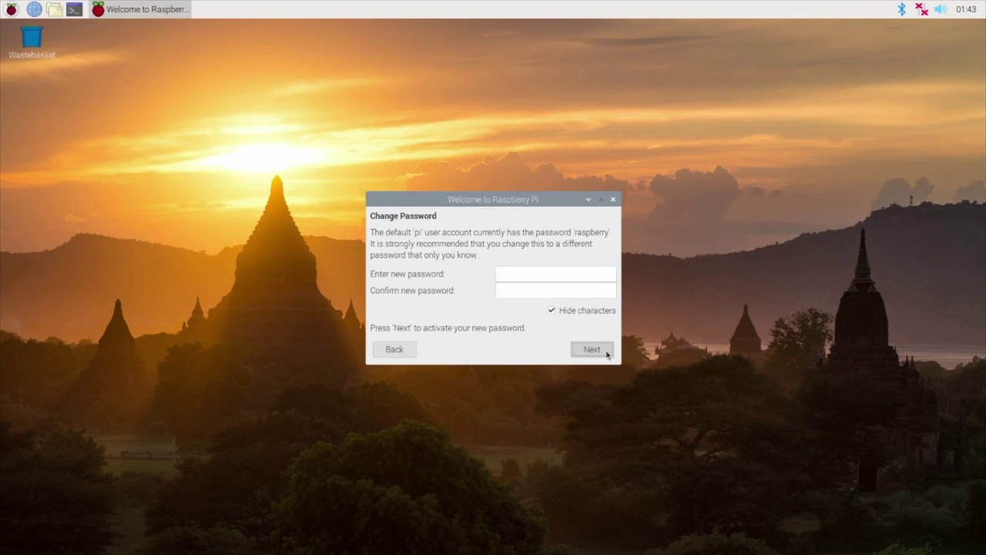
click(597, 350)
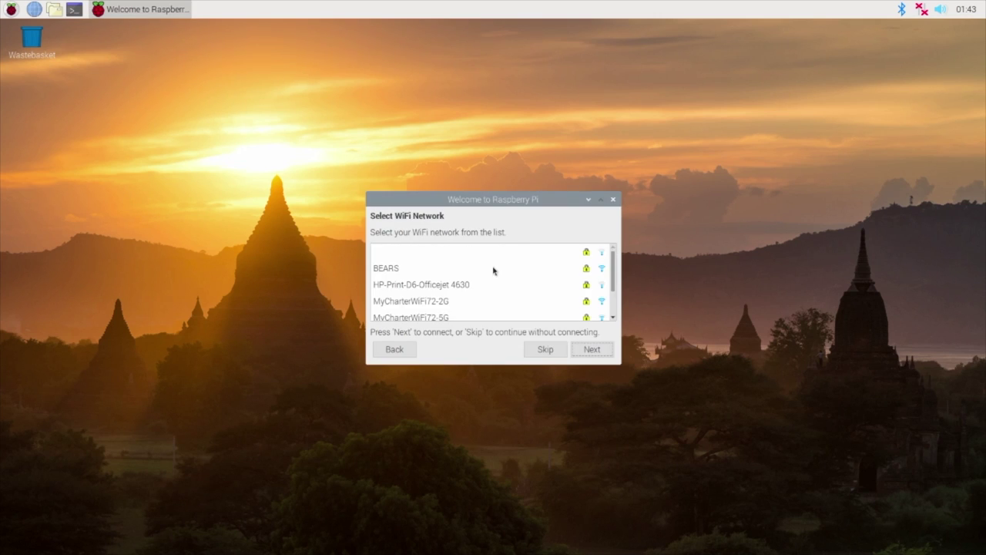
- Connect to the BEARS WiFi network by entering its WiFi password, and start the software update check
click(492, 267)
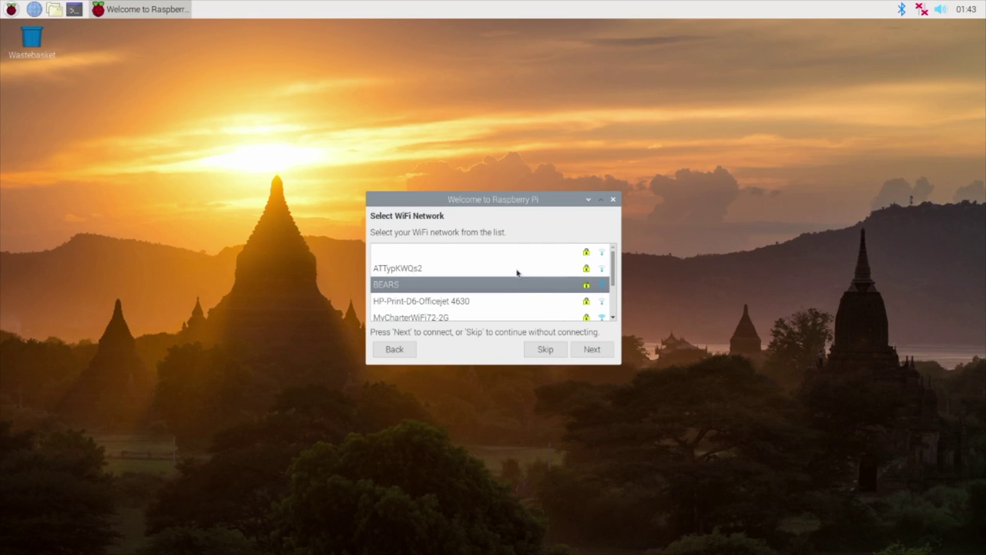
click(591, 350)
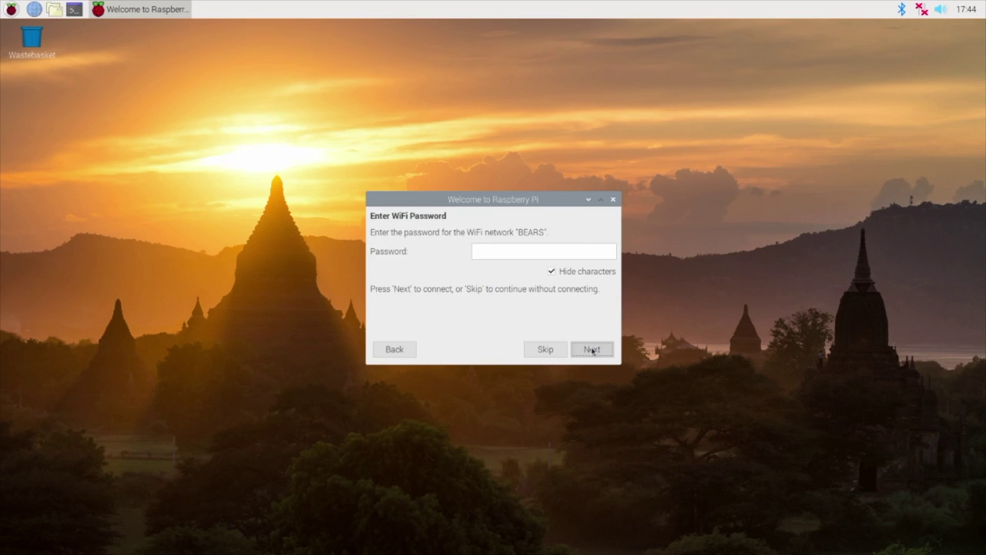
click(480, 252)
click(590, 348)
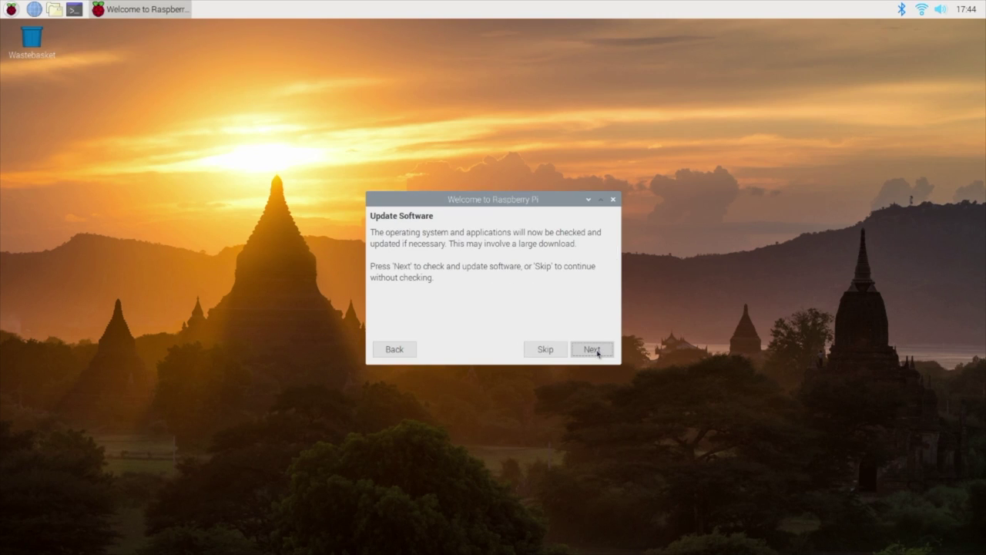
click(592, 349)
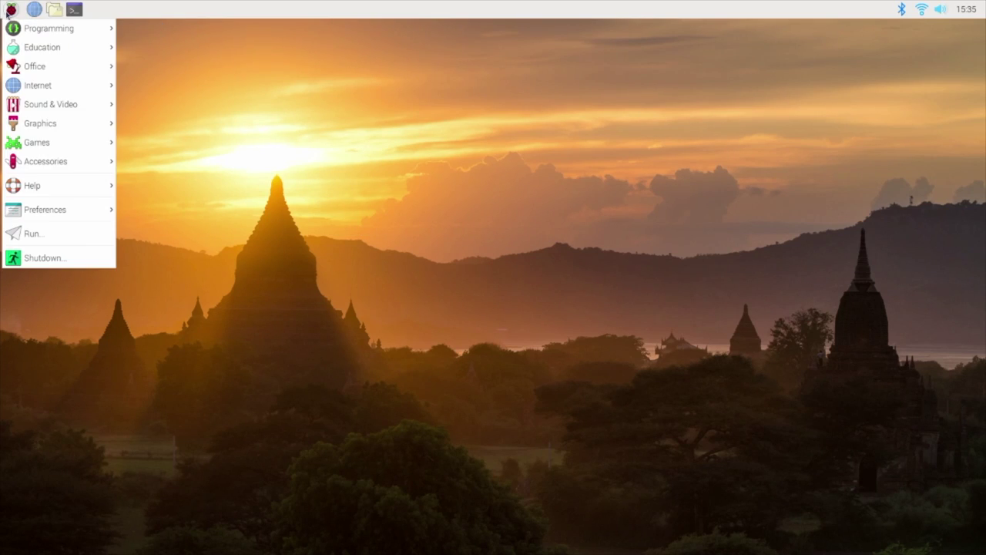
mouse_move(38, 29)
mouse_move(59, 57)
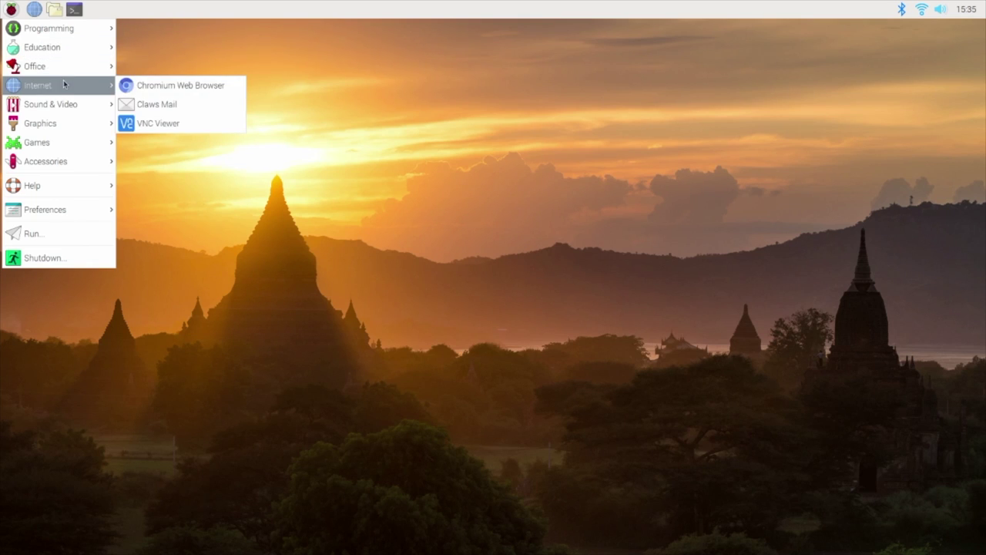
mouse_move(65, 105)
mouse_move(63, 123)
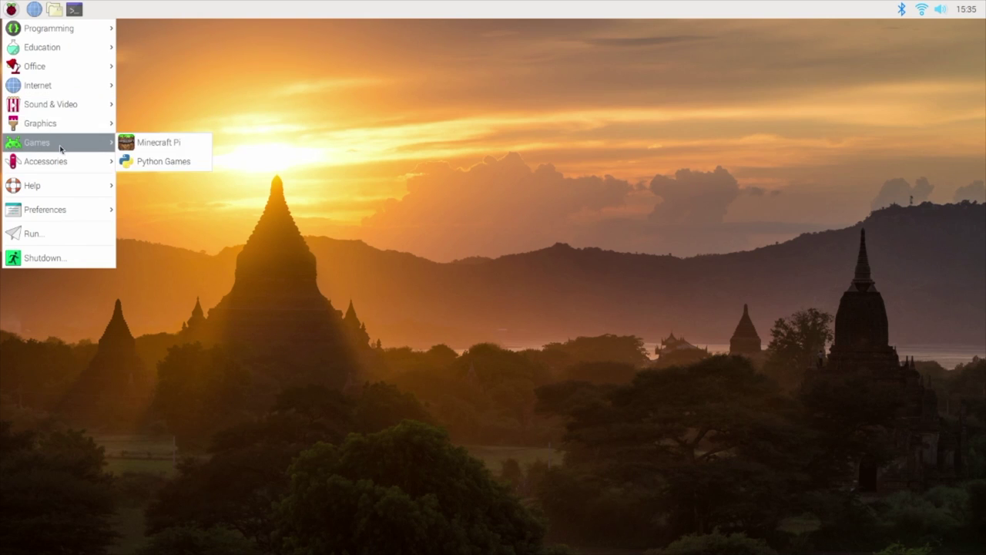
click(34, 7)
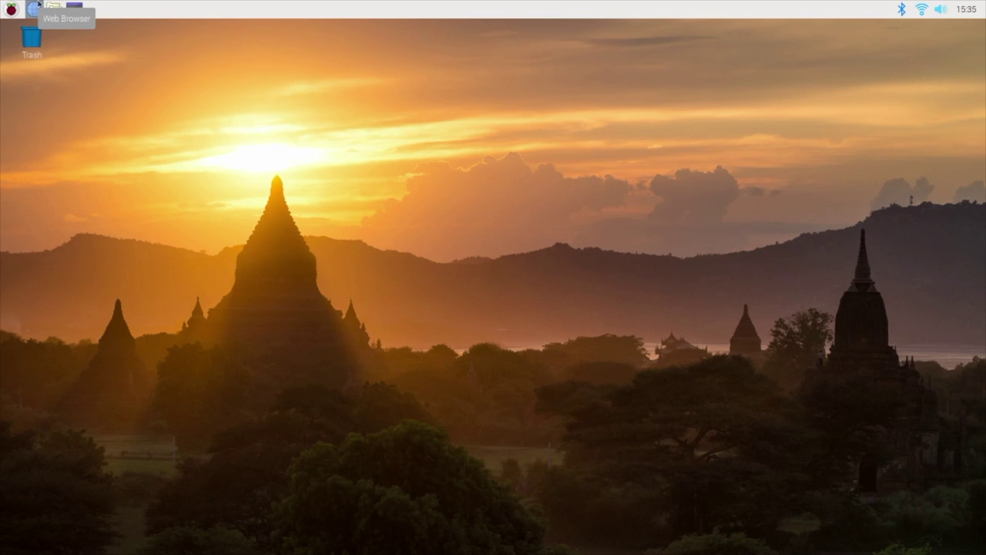
- Open the web browser, close the Adobe Flash Player page and load youtube.com/acrobotic
click(34, 9)
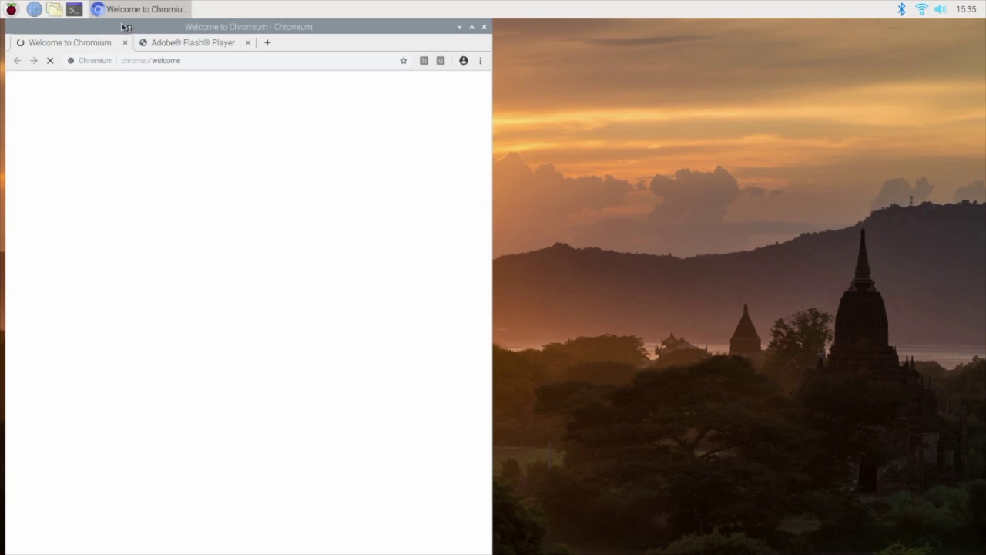
click(248, 43)
click(260, 60)
text(yout)
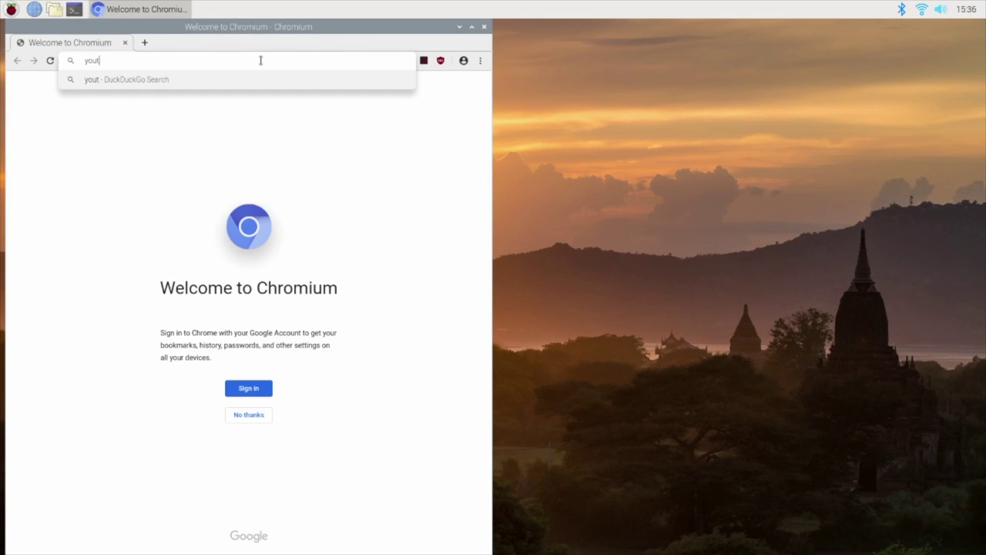
text(ube.com/acrobotic)
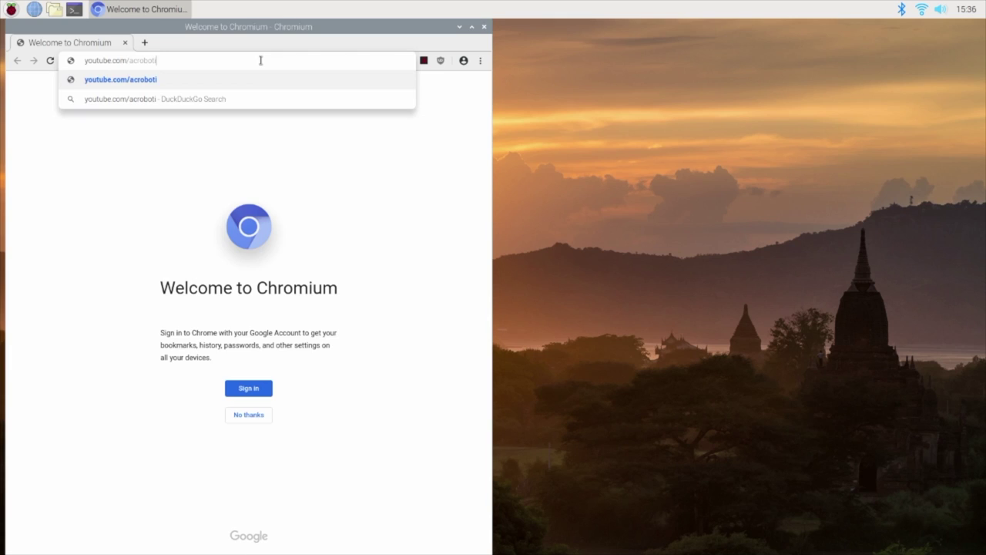
key(Return)
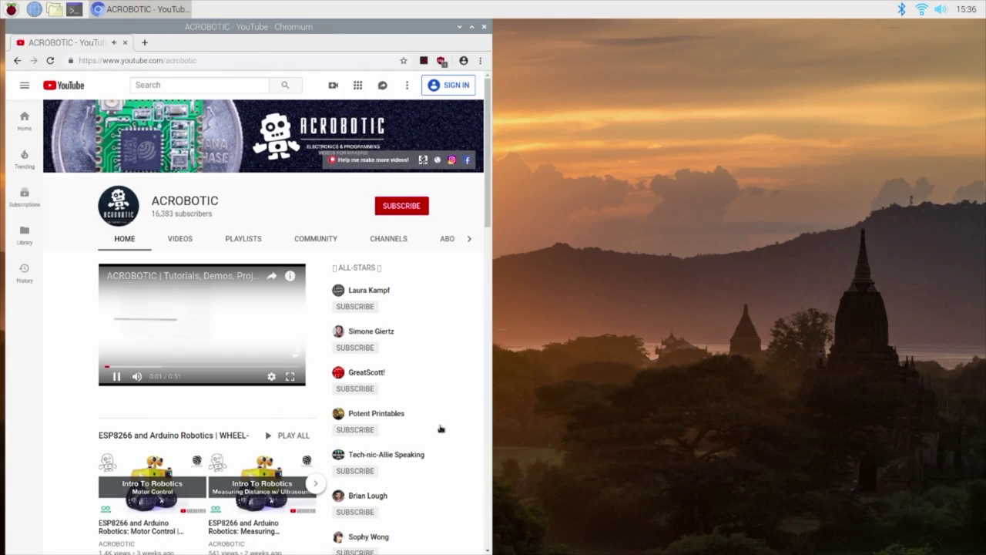
- Try to subscribe to the ACROBOTIC channel and maximize the browser window
click(417, 206)
click(472, 26)
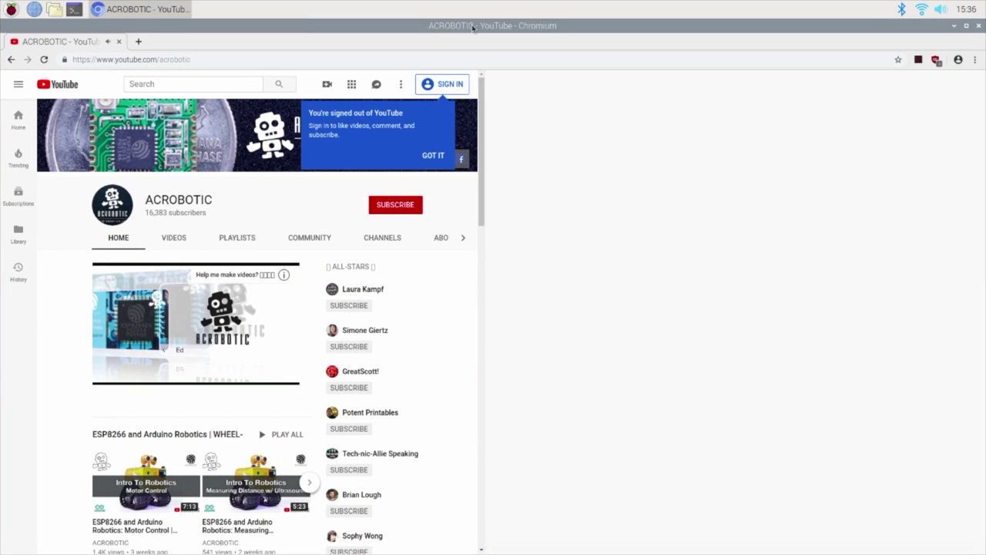